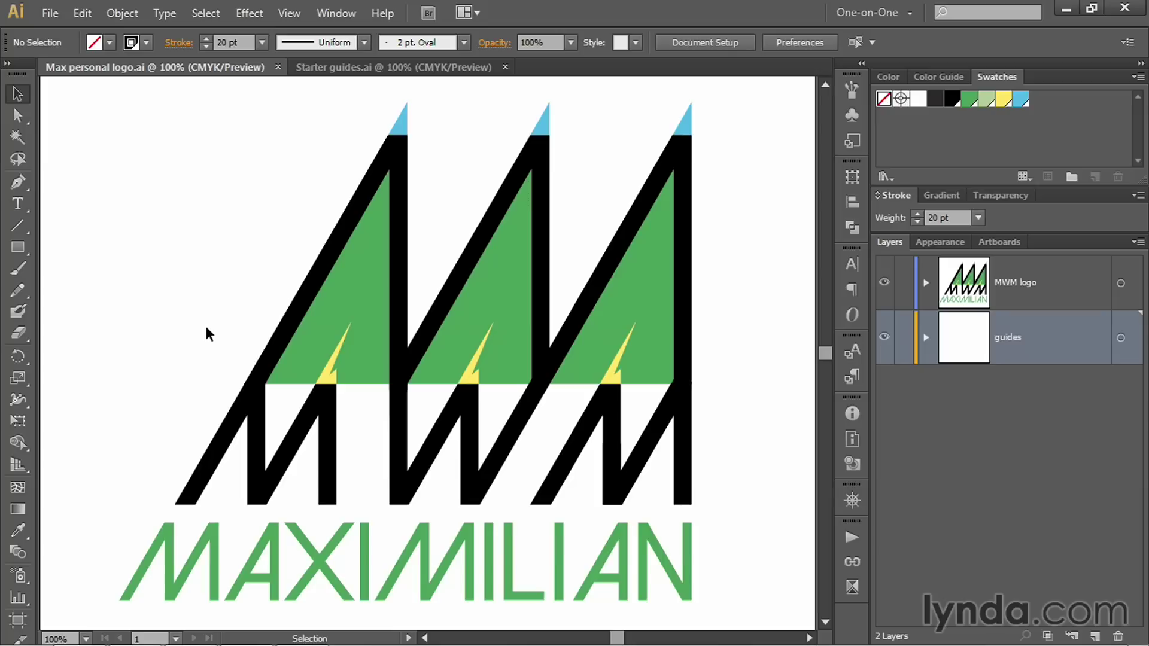
# Step: Switch to the Starter guides.ai document
pyautogui.press('a')
pyautogui.hotkey('ctrl', 'Tab')
pyautogui.press('v')
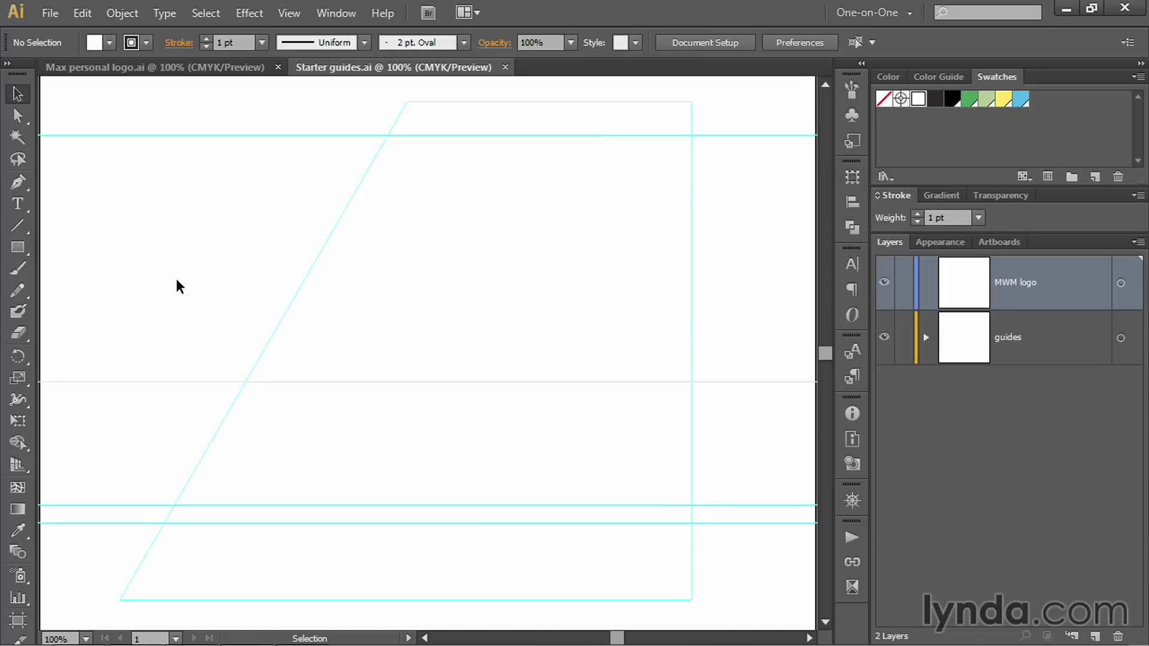
# Step: Enable Smart Guides construction guides in the preferences, using the 30° Angles preset
pyautogui.hotkey('ctrl', 'k')
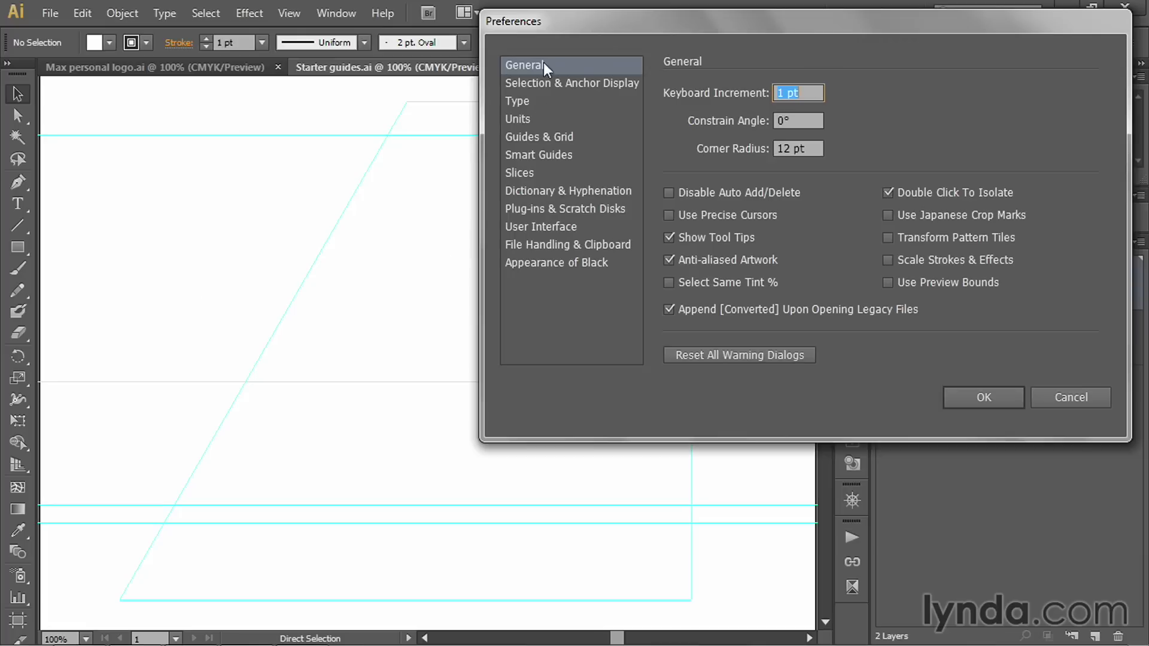
pyautogui.click(575, 155)
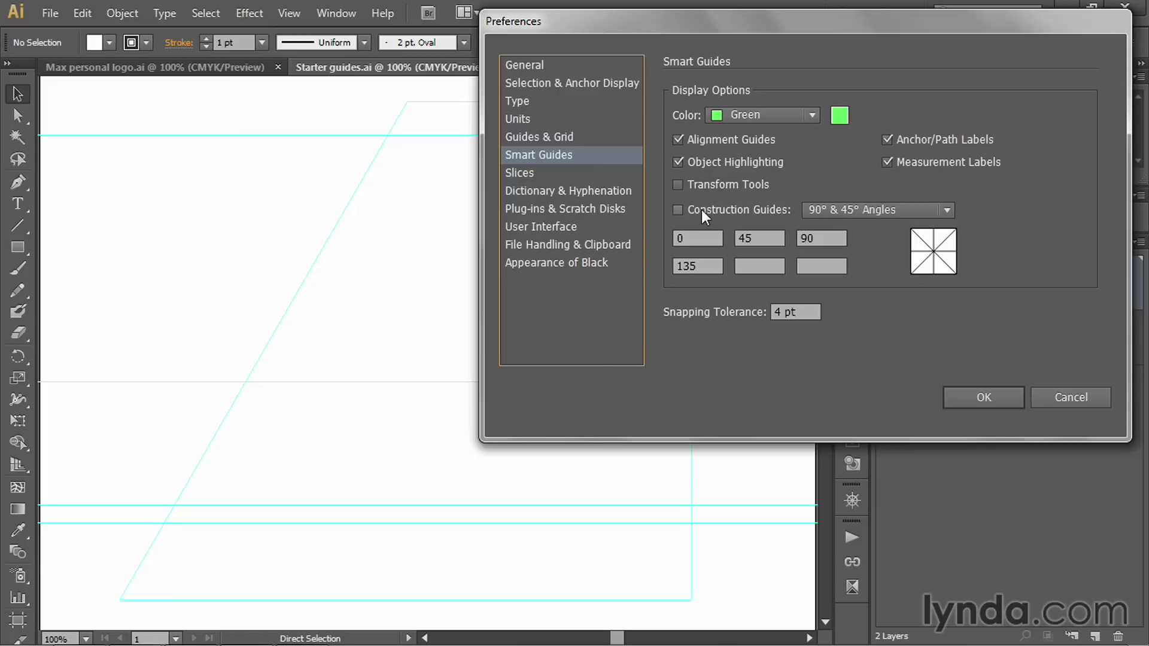
pyautogui.click(907, 210)
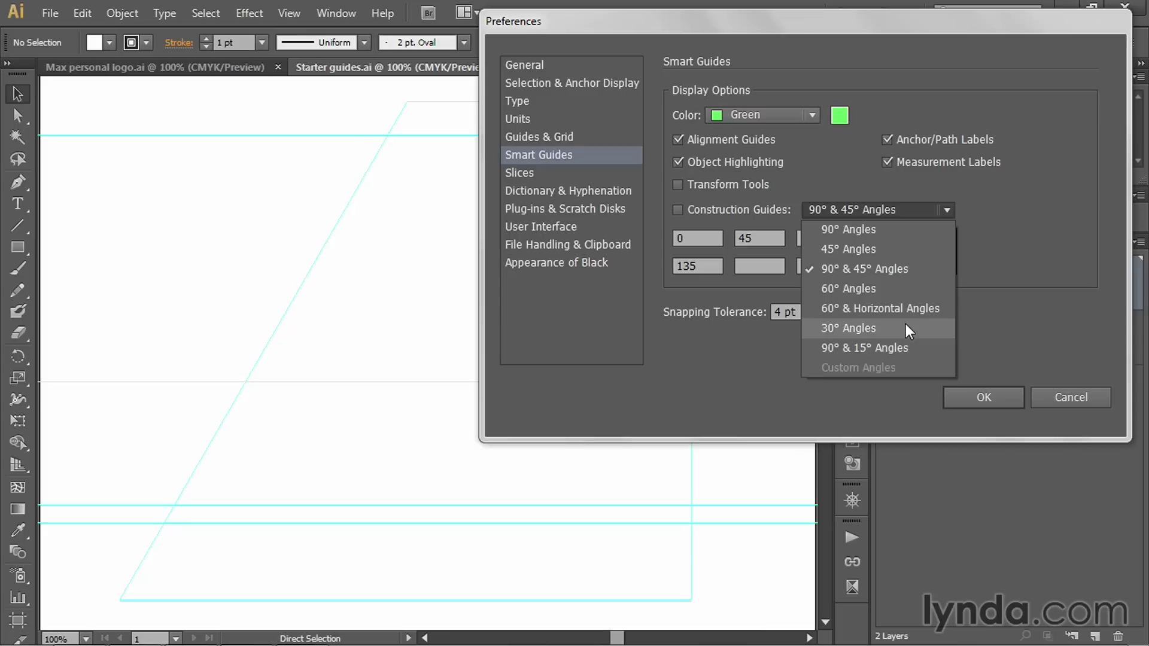
pyautogui.click(906, 329)
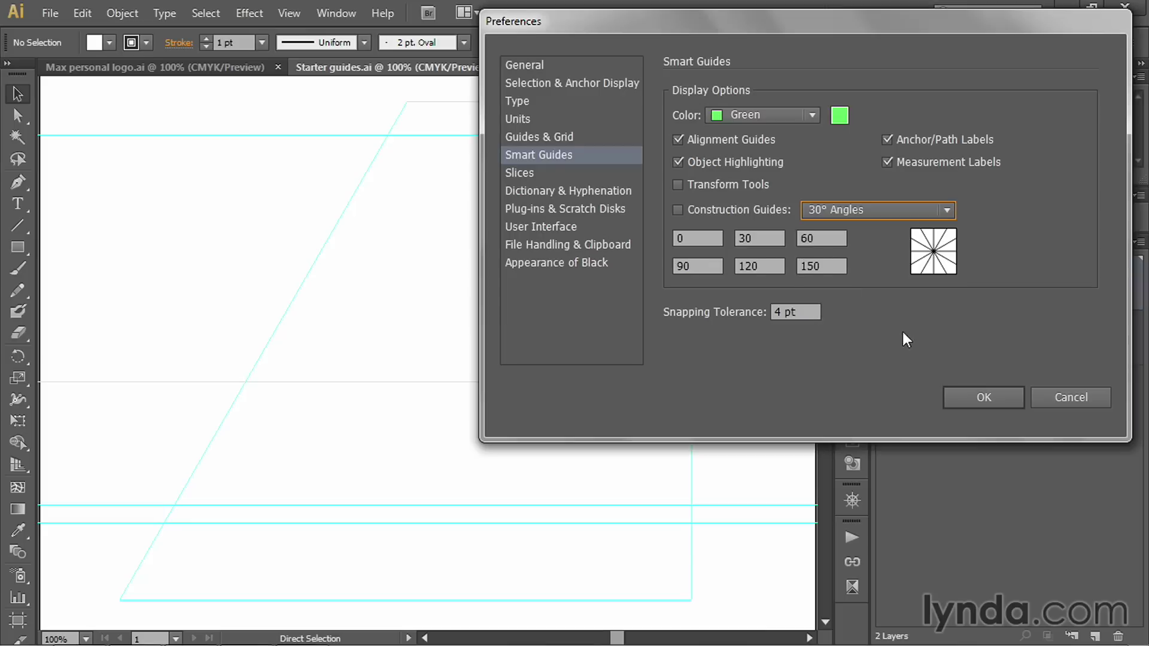
pyautogui.click(678, 209)
# Step: Set the Smart Guides colour to Light Red, accept the preferences, and turn on Smart Guides
pyautogui.click(783, 112)
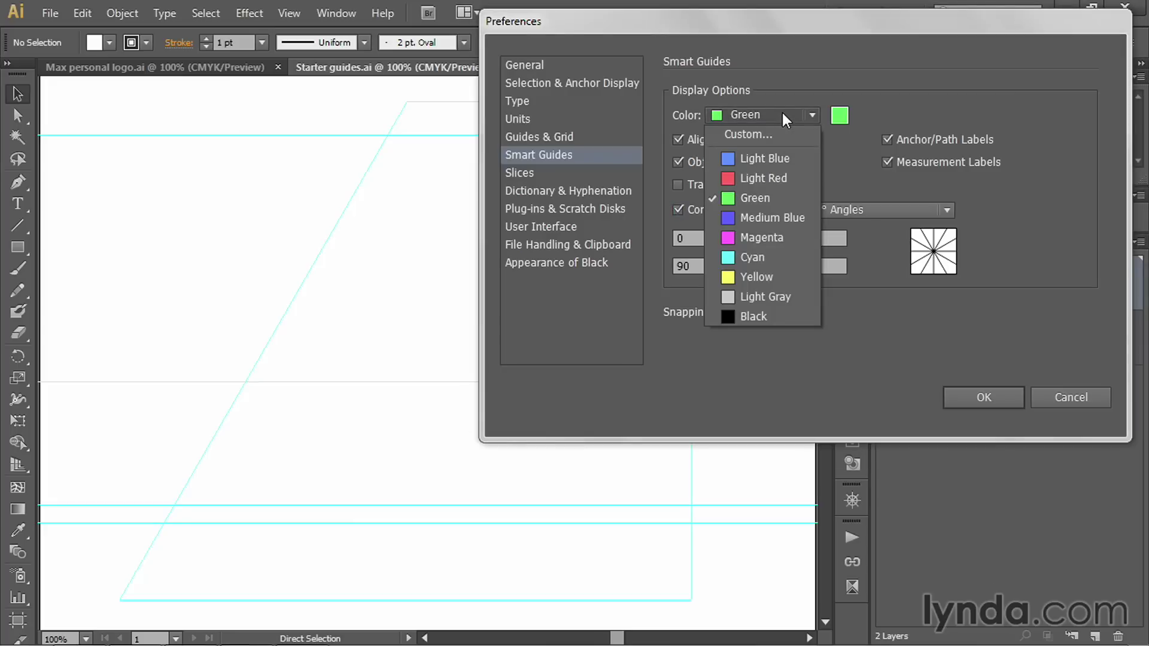
pyautogui.click(805, 178)
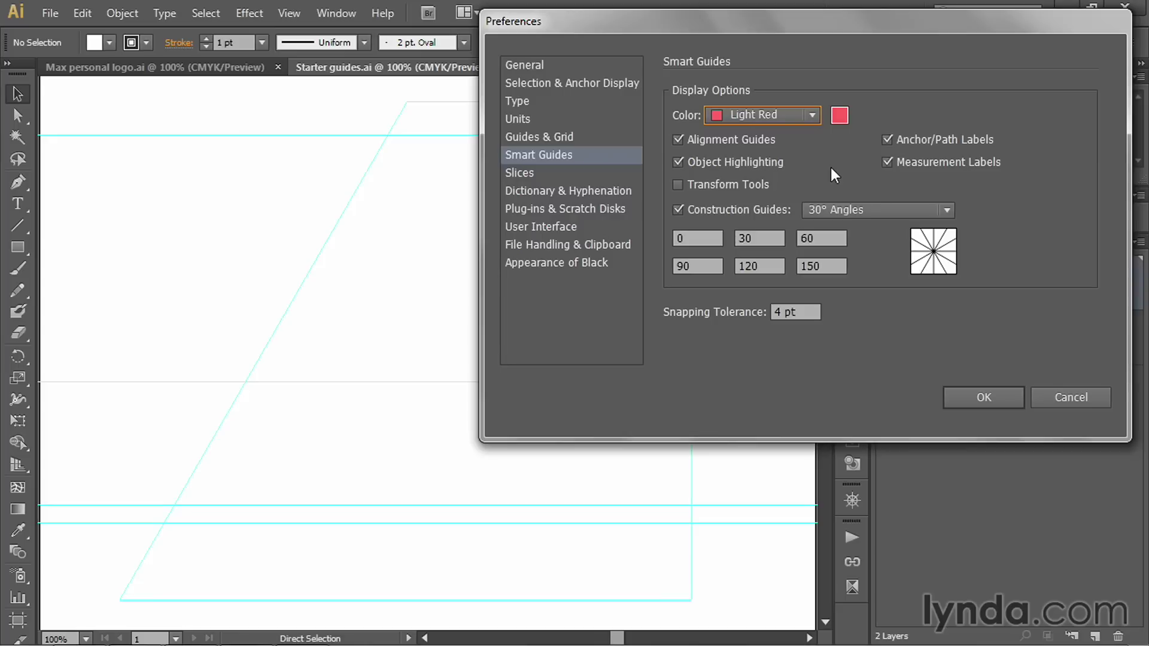
pyautogui.click(972, 400)
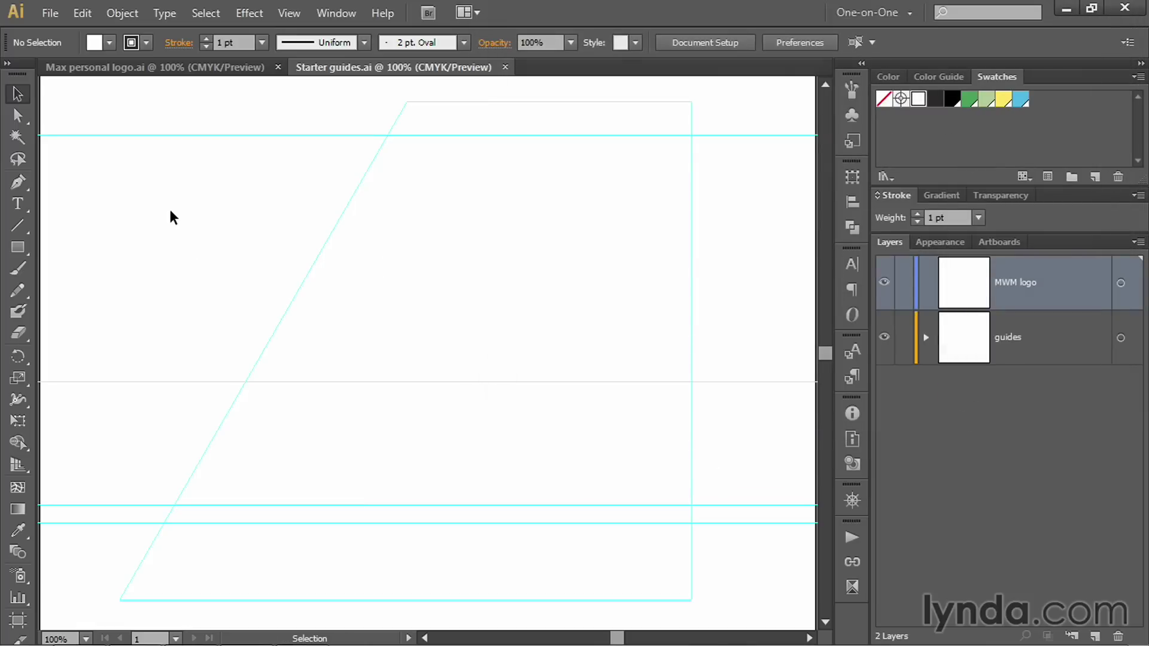
pyautogui.click(292, 16)
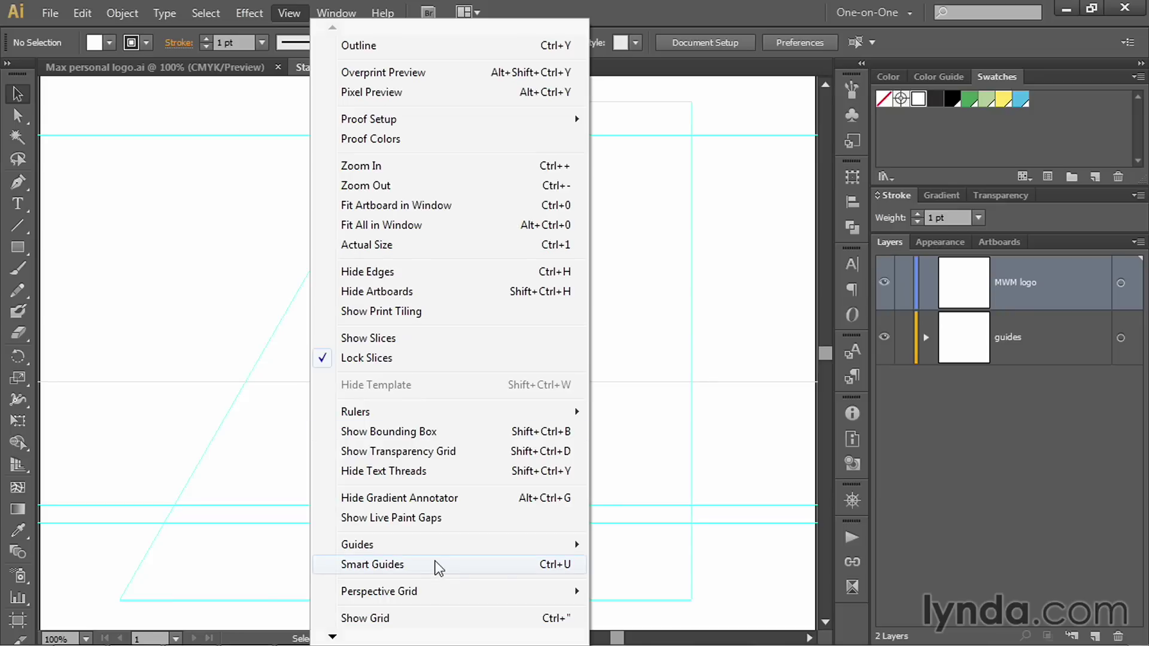
pyautogui.click(513, 565)
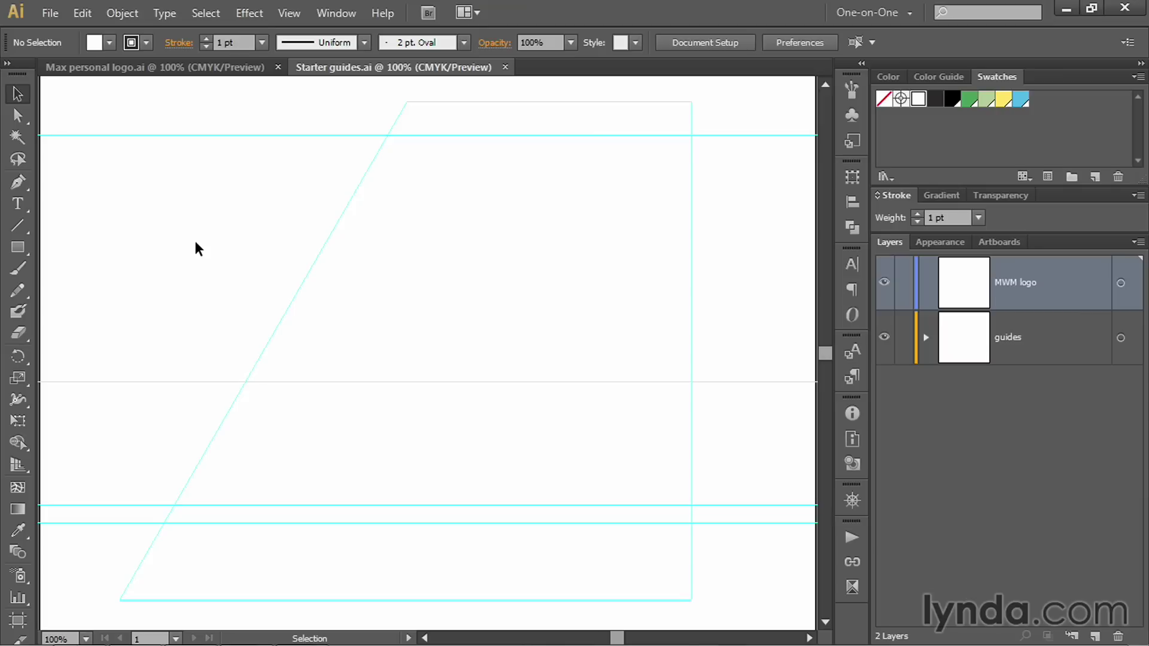
# Step: Draw an open three-peak zigzag between the upper and middle horizontal guides, alternating 60° segments about 317 pt long with vertical ones about 274 pt long
pyautogui.click(21, 183)
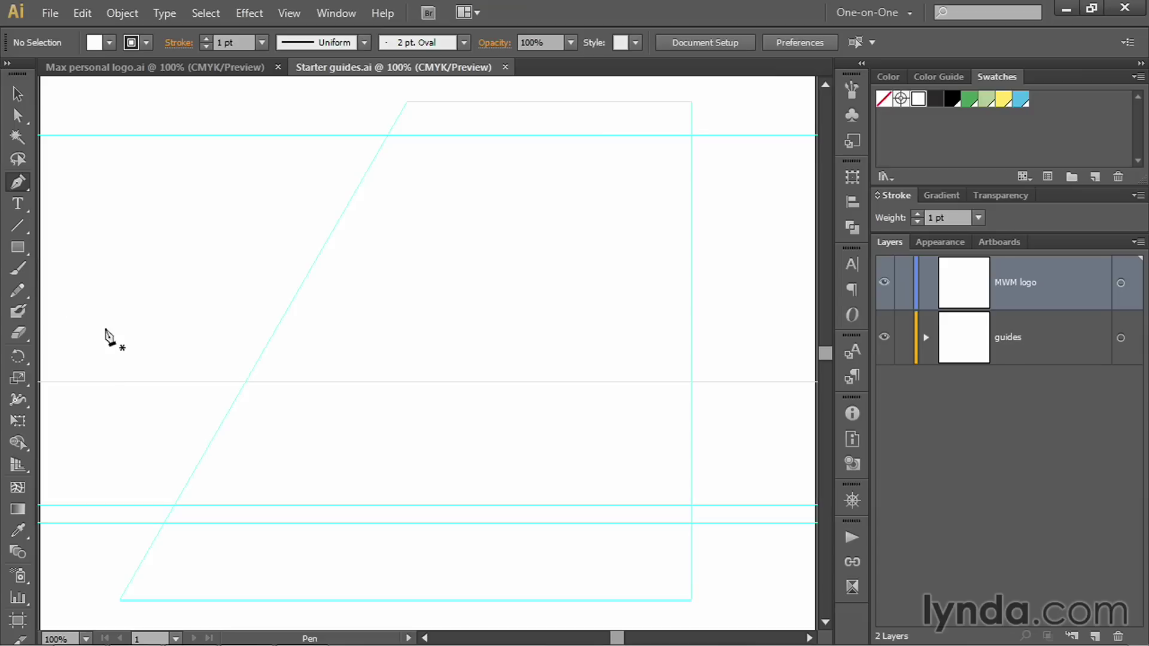
pyautogui.click(274, 381)
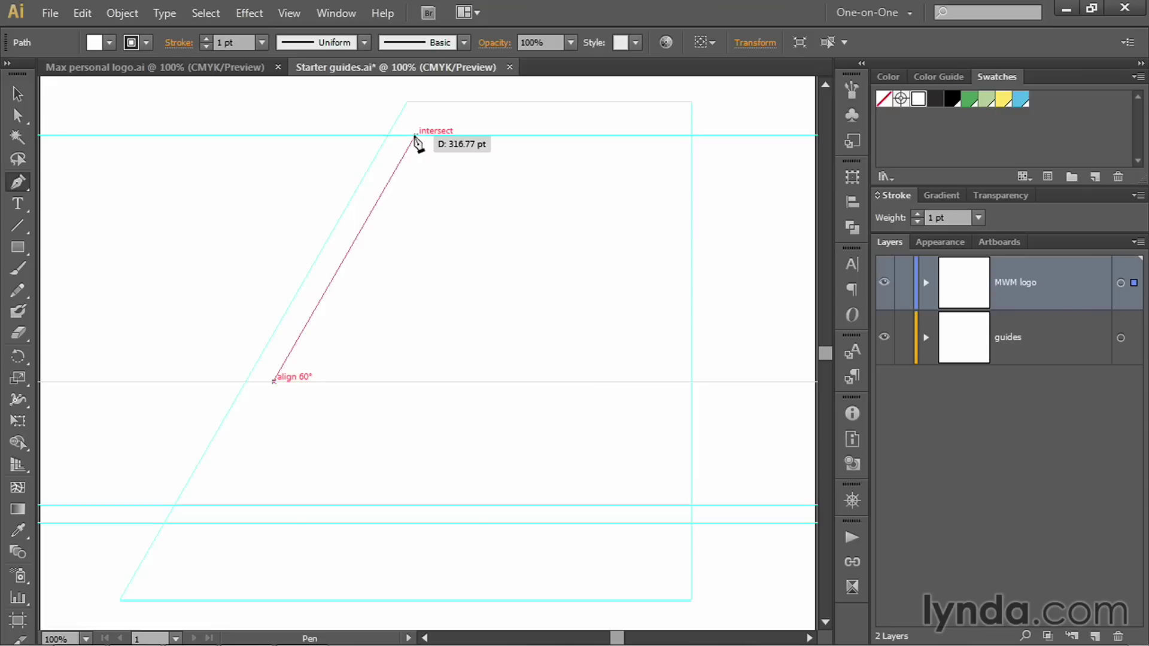
pyautogui.click(415, 136)
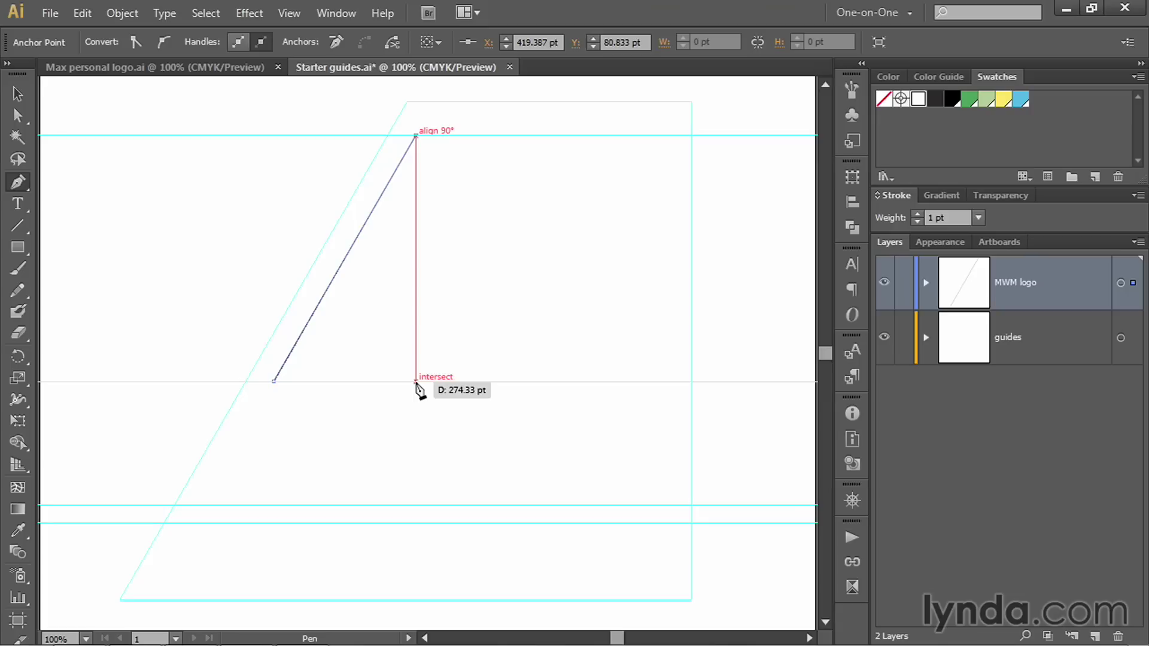
pyautogui.click(416, 382)
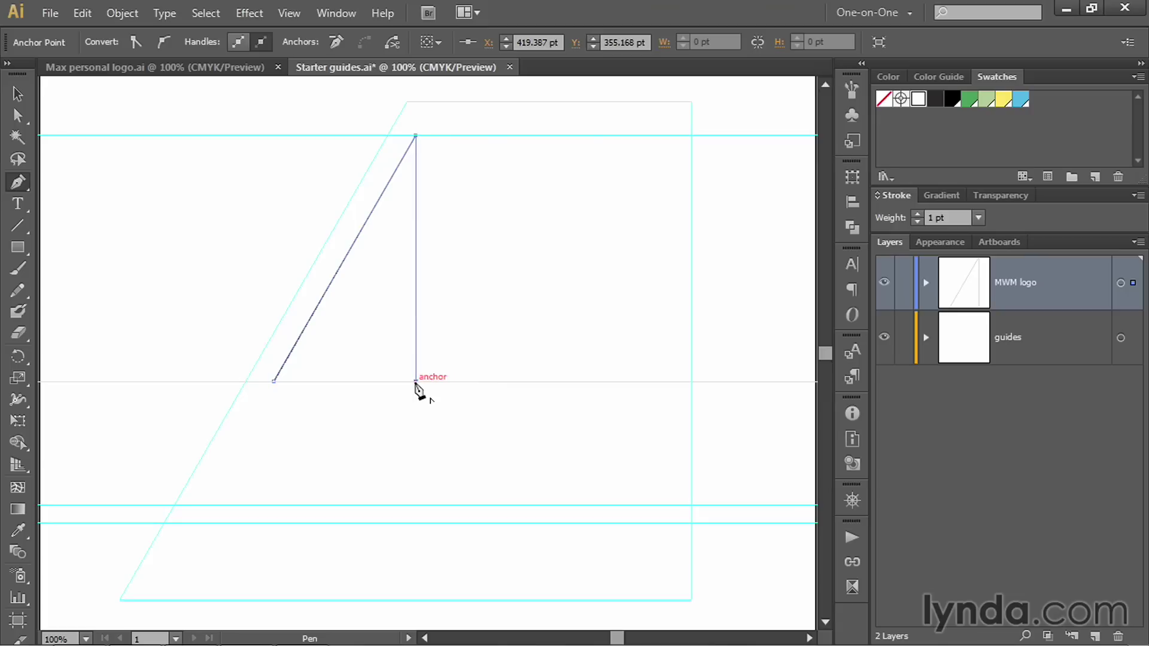
pyautogui.click(558, 137)
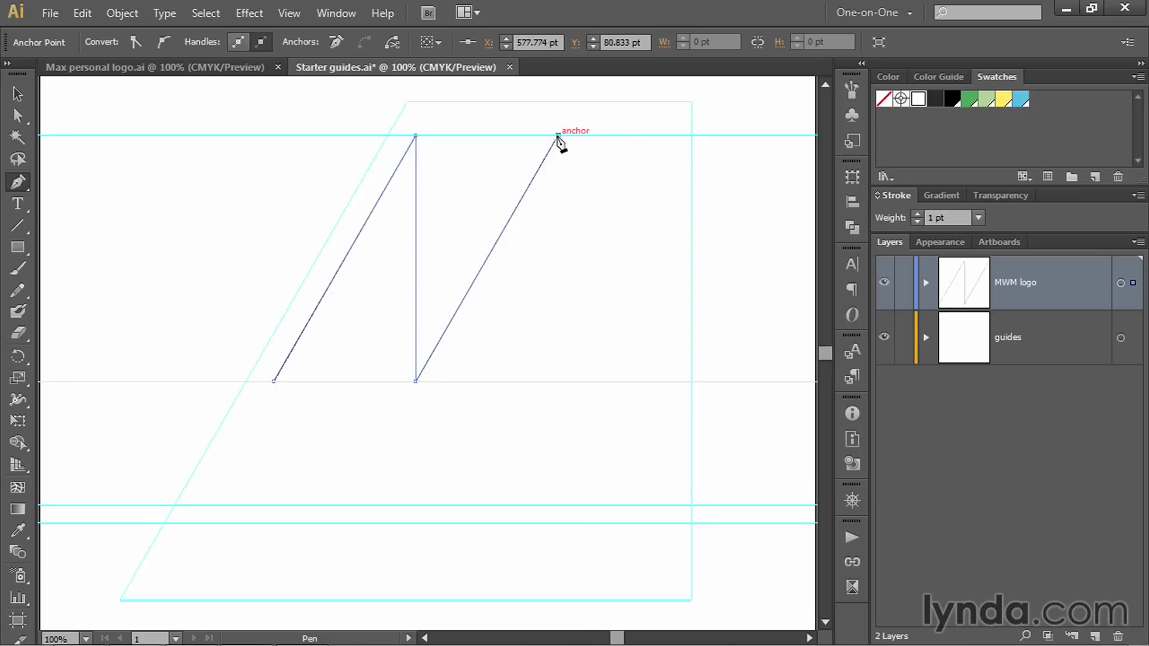
pyautogui.click(558, 381)
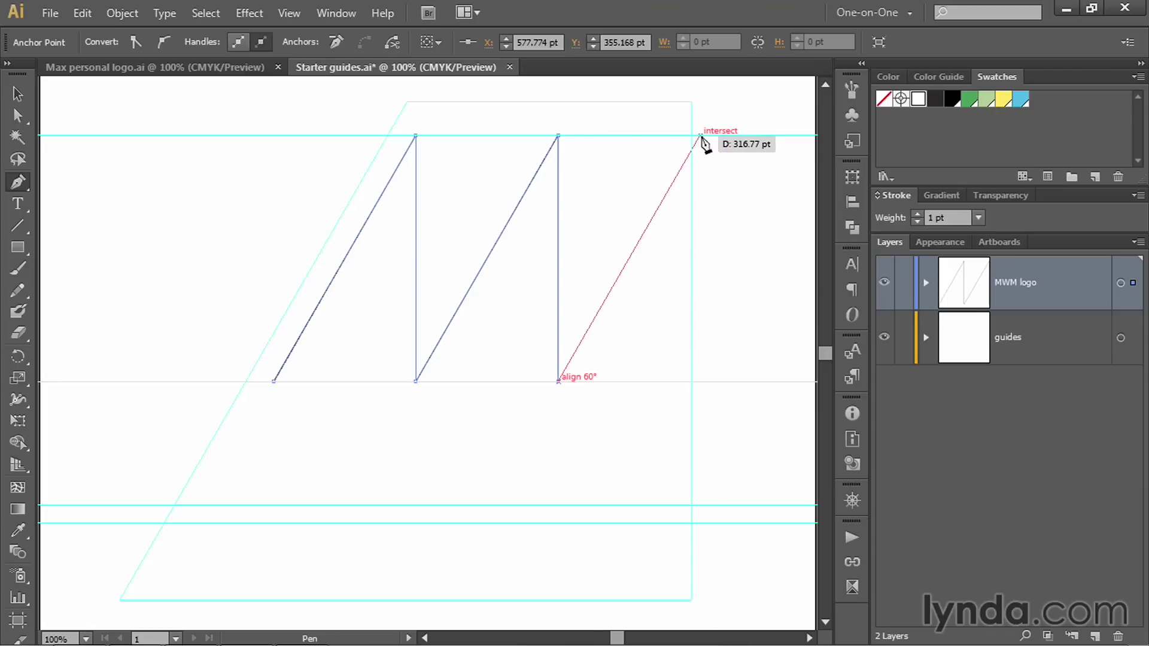
pyautogui.click(700, 137)
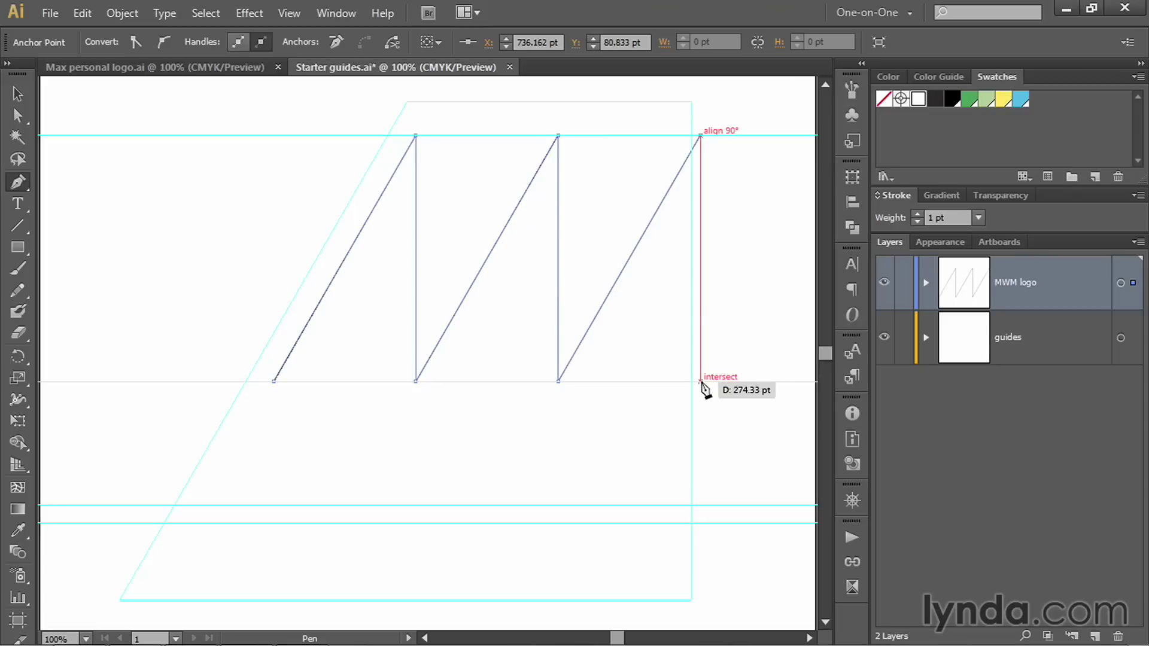
pyautogui.click(701, 382)
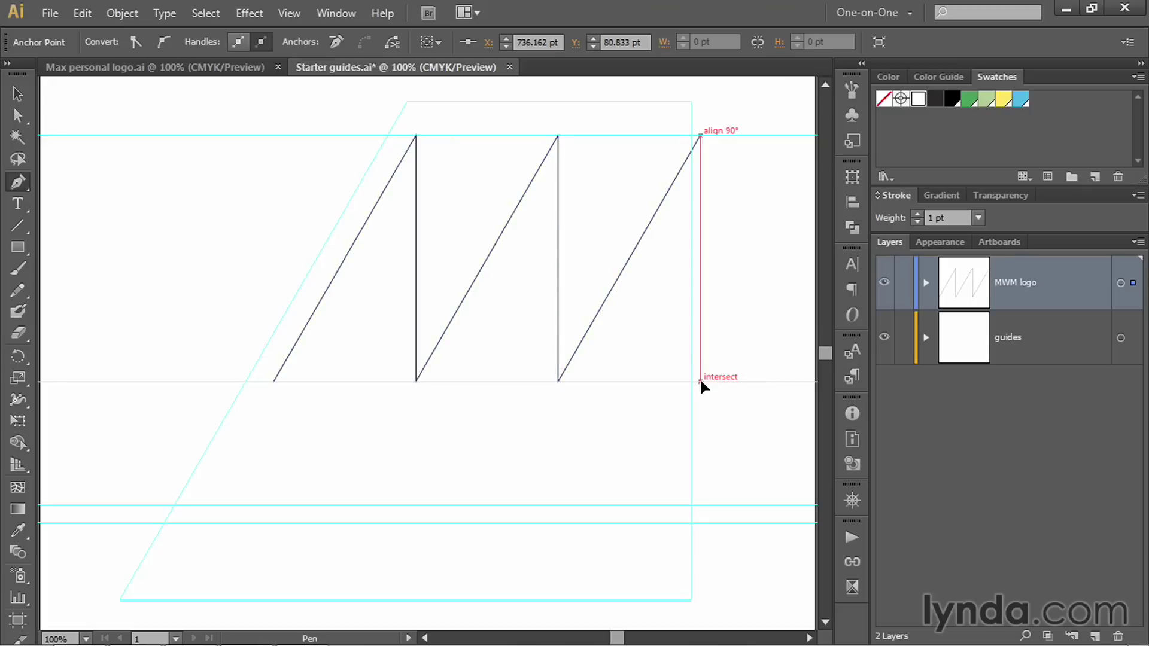
# Step: Move the zigzag path so its last anchor snaps to the trapezoid's vertical guide, and set its fill to None
pyautogui.click(18, 95)
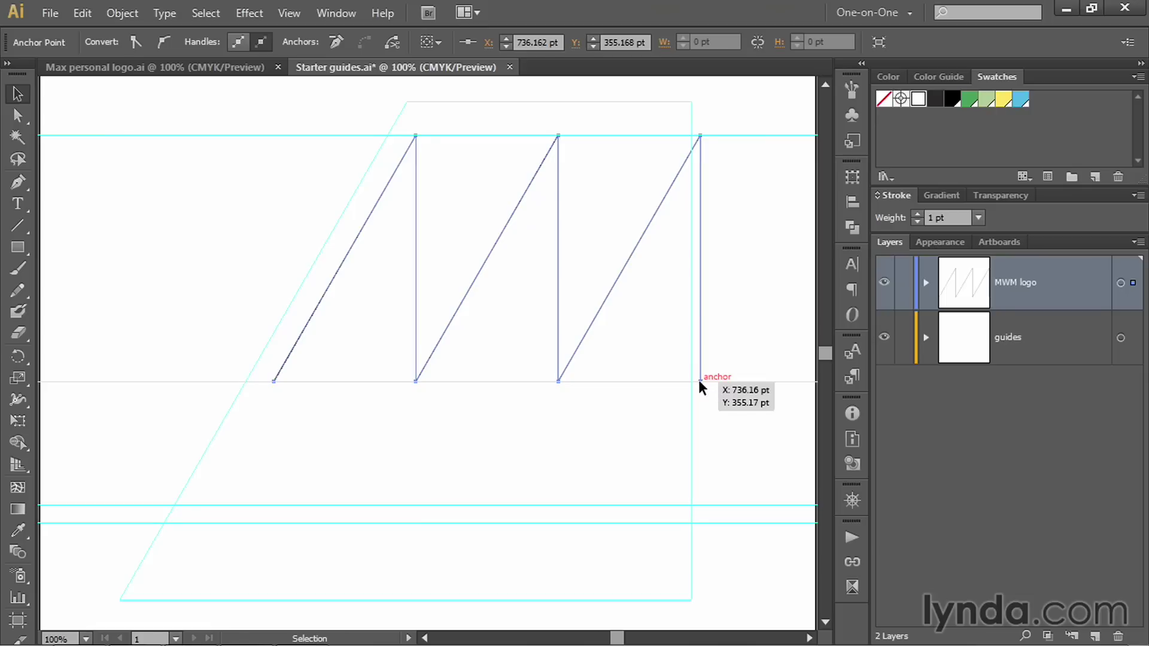
pyautogui.moveTo(698, 379); pyautogui.dragTo(692, 384)
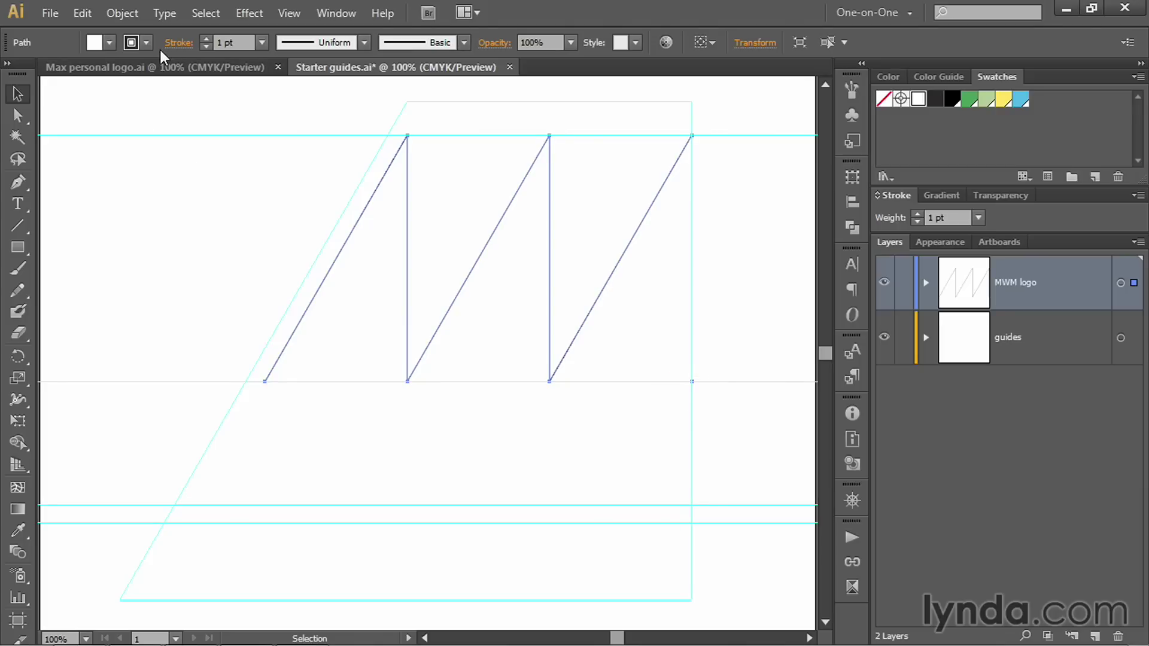
pyautogui.click(109, 43)
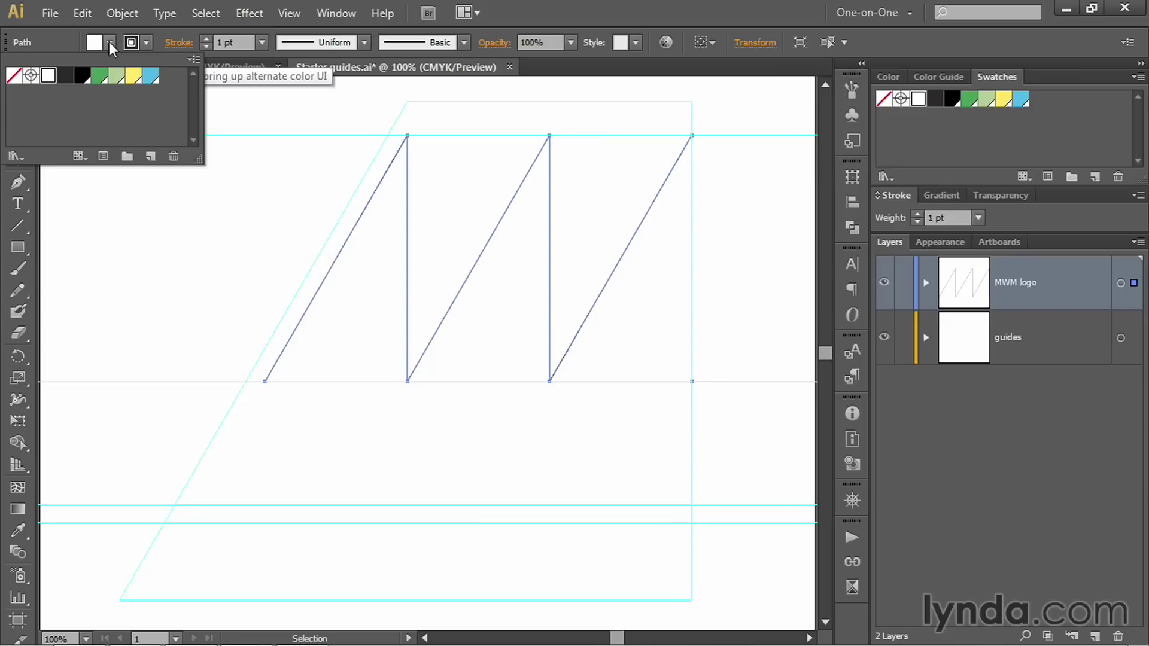
pyautogui.click(15, 78)
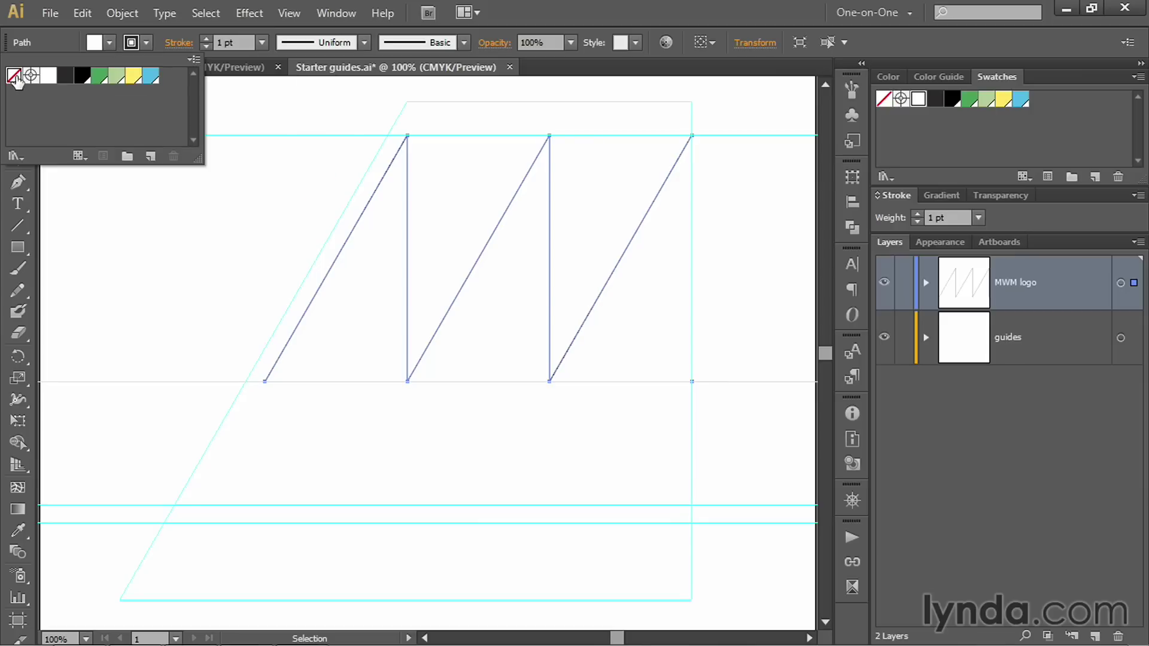
# Step: Set the zigzag path's stroke weight to 20 pt with a projecting cap
pyautogui.click(179, 43)
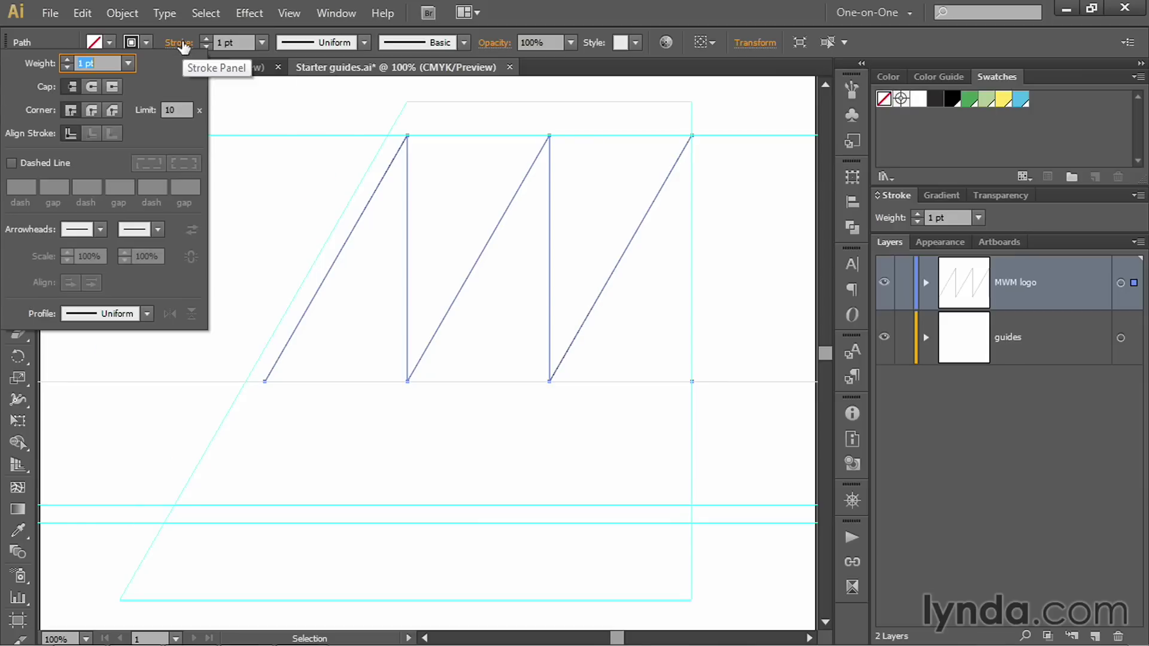
pyautogui.write('1')
pyautogui.press('BackSpace')
pyautogui.write('20')
pyautogui.press('Tab')
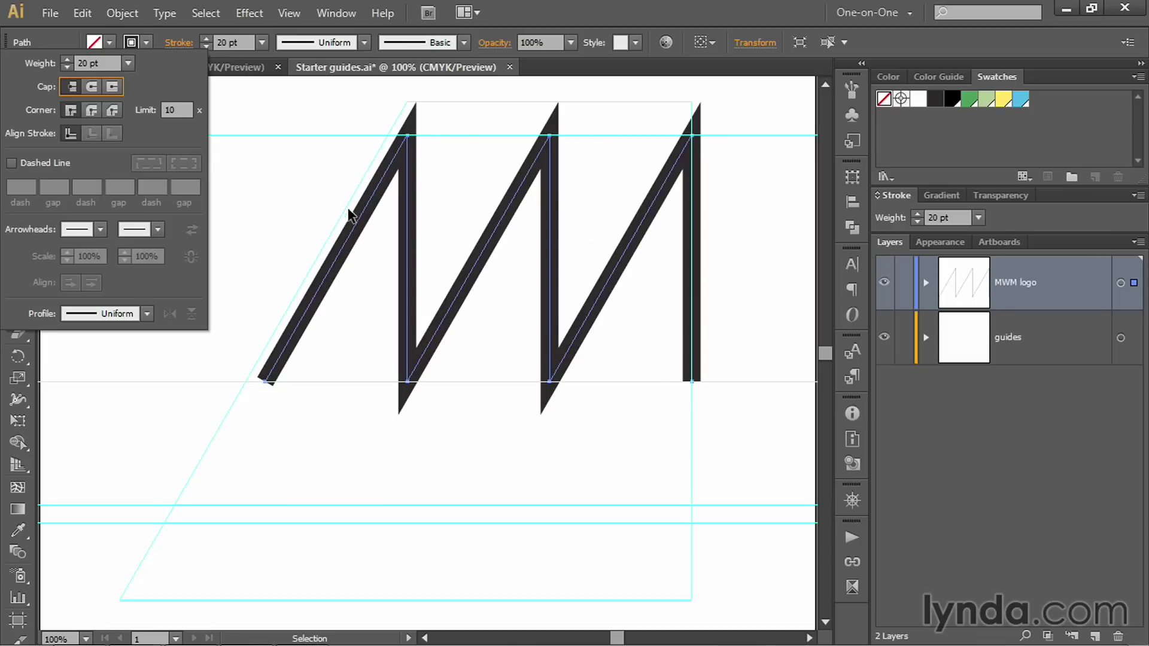
pyautogui.click(114, 85)
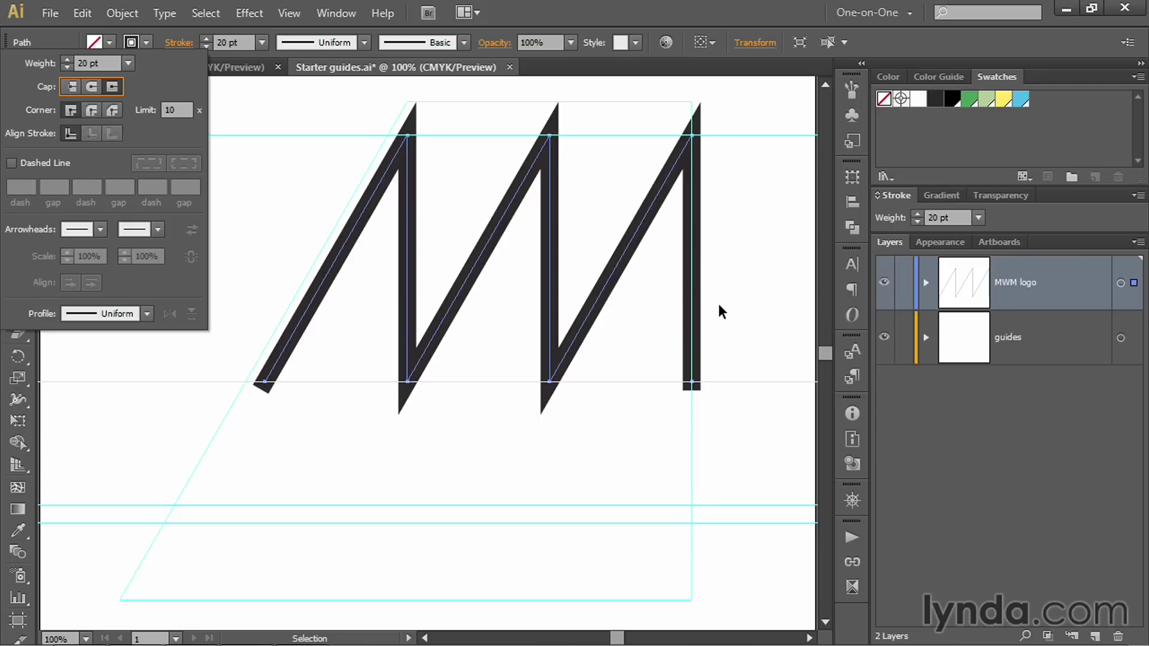
# Step: Move the zigzag path by -10 pt horizontally and 0 pt vertically
pyautogui.press('Return')
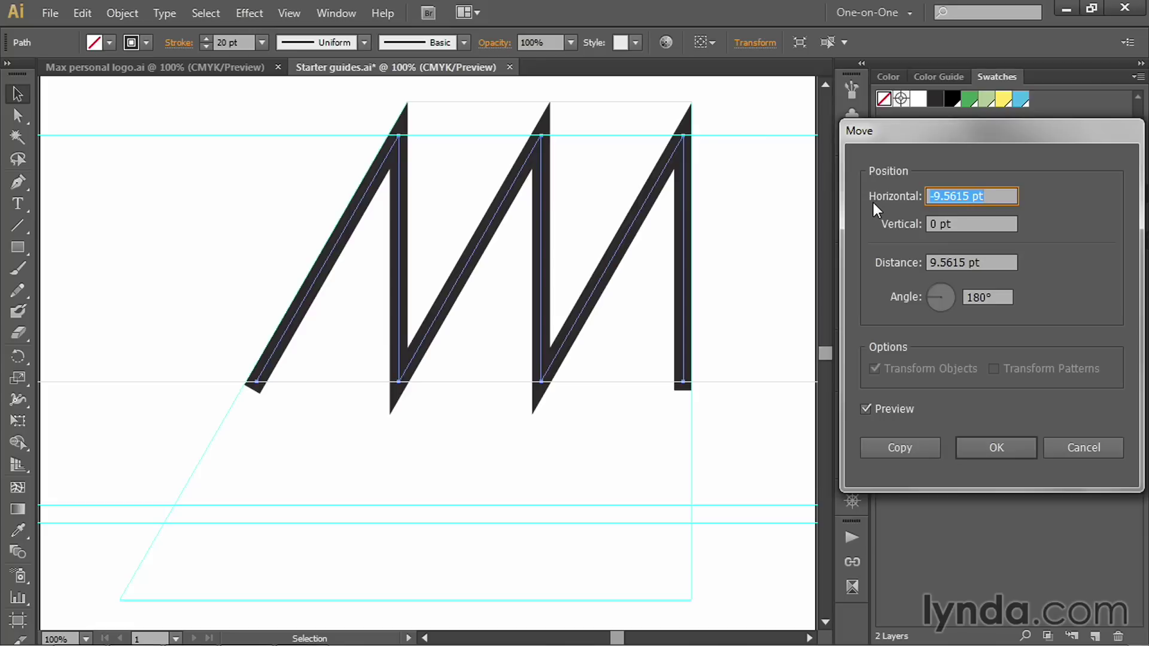
pyautogui.write('-10')
pyautogui.press('Tab')
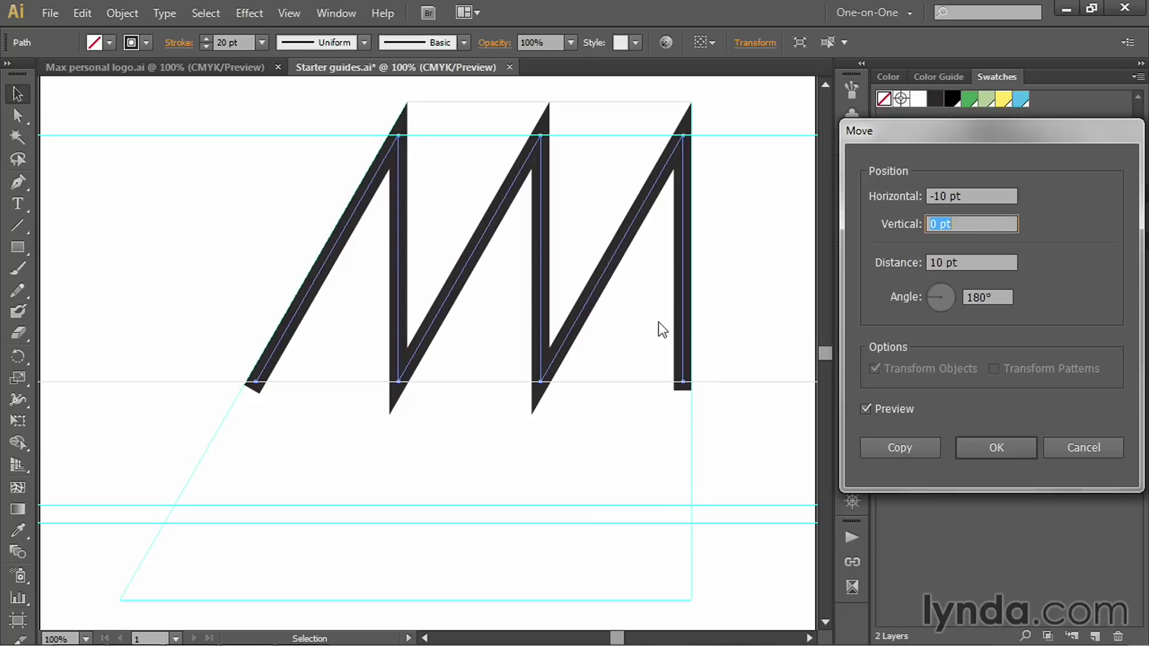
pyautogui.click(974, 445)
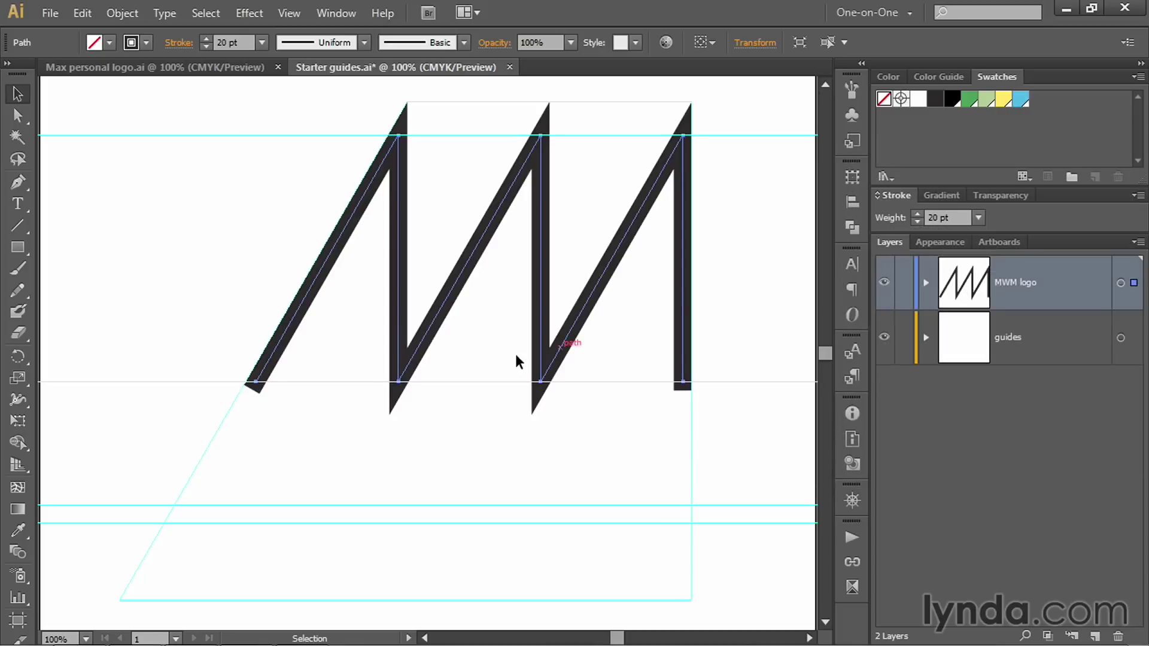